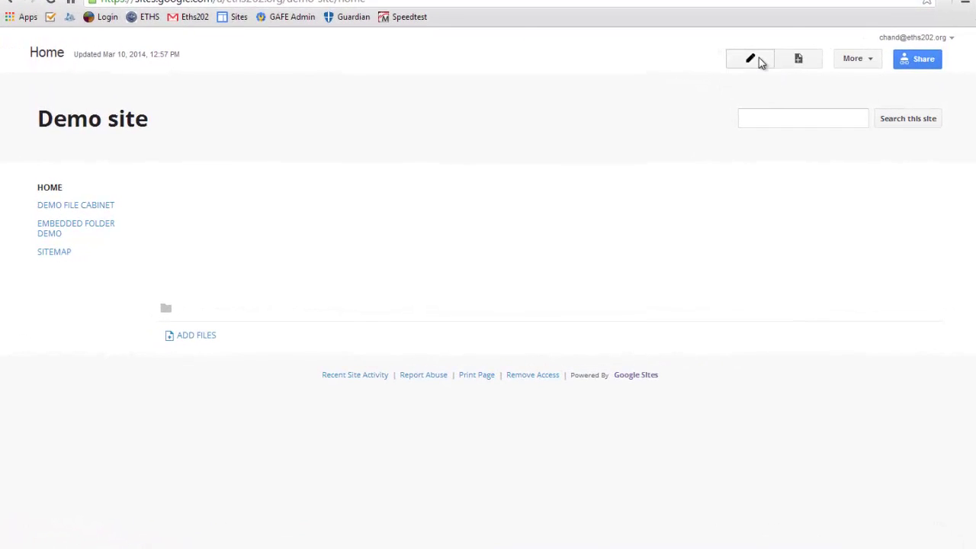
Open the Home page for editing and start inserting a Google Drive document in its large content section
click(757, 59)
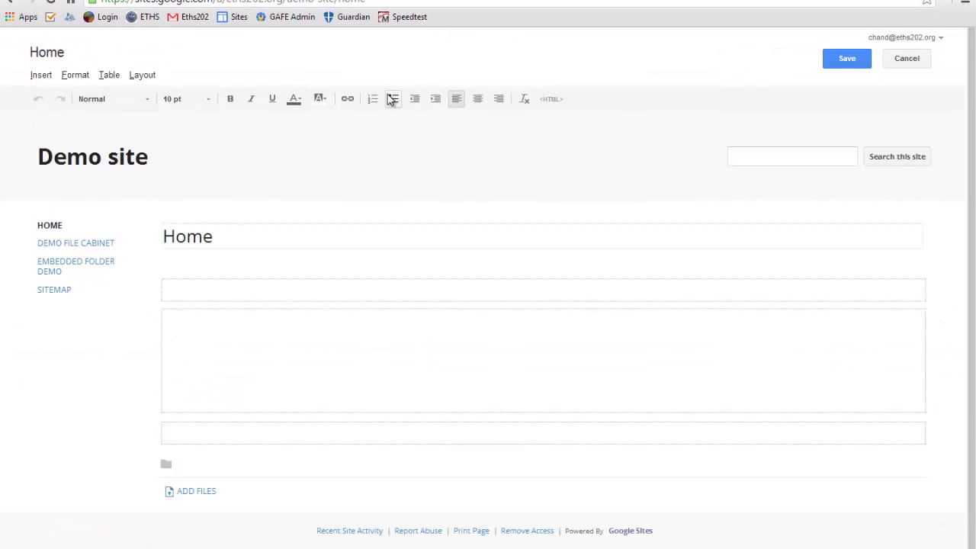
click(248, 328)
click(48, 81)
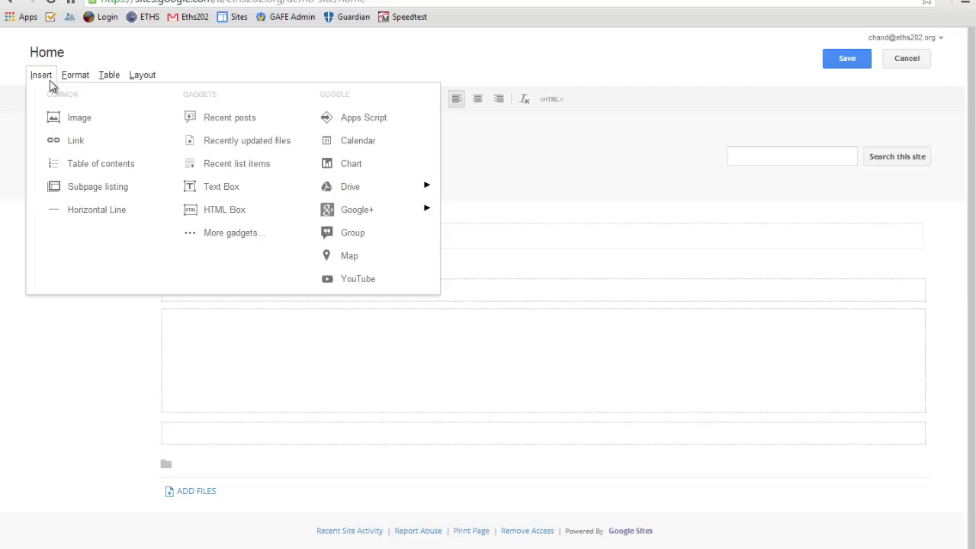
mouse_move(391, 194)
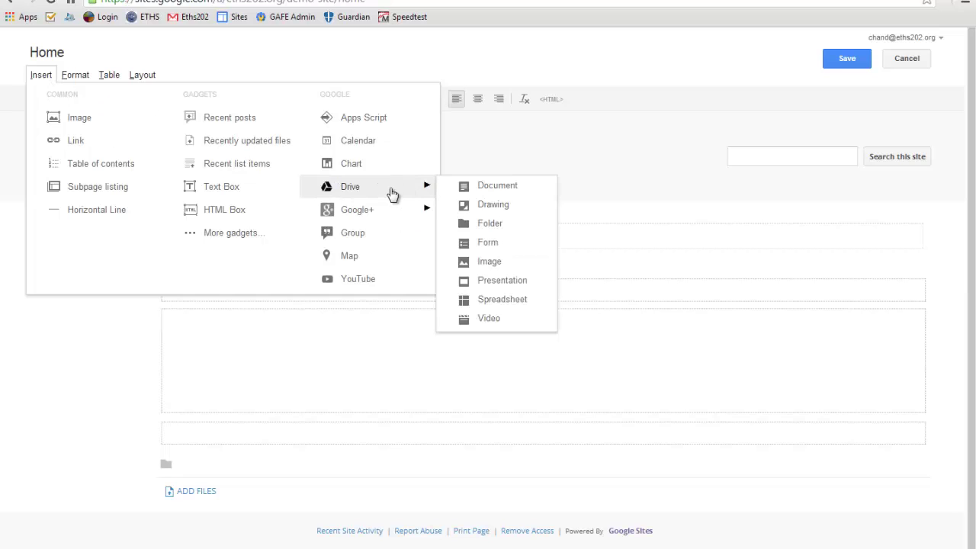
click(503, 190)
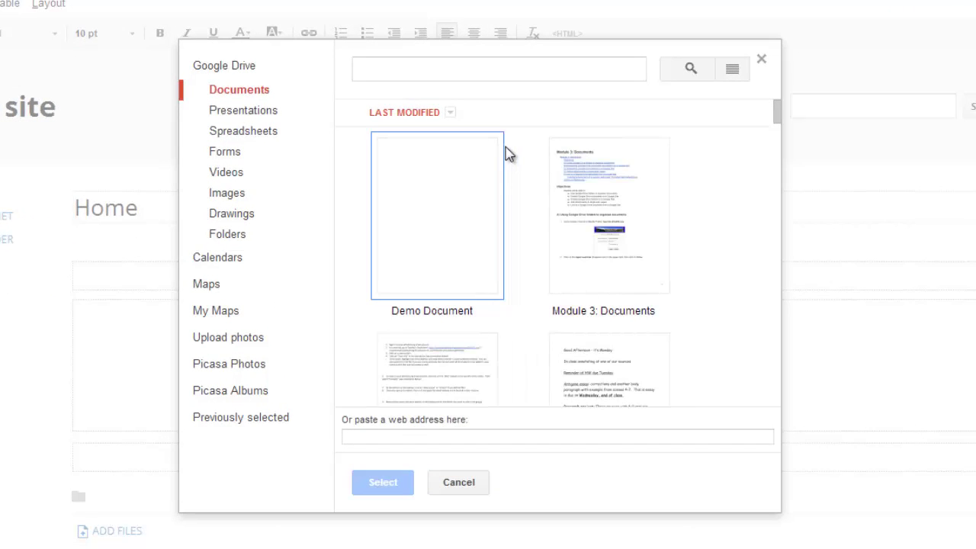
click(514, 70)
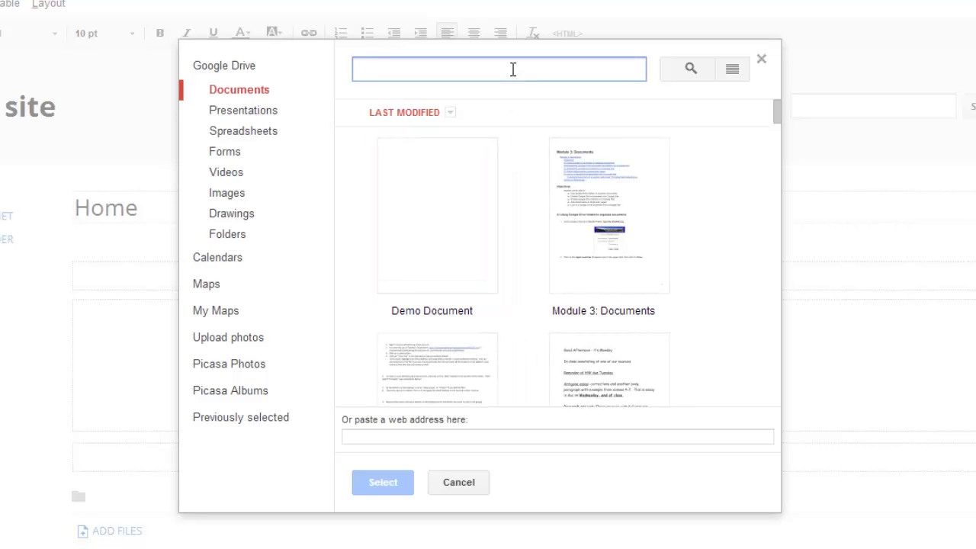
text(demo)
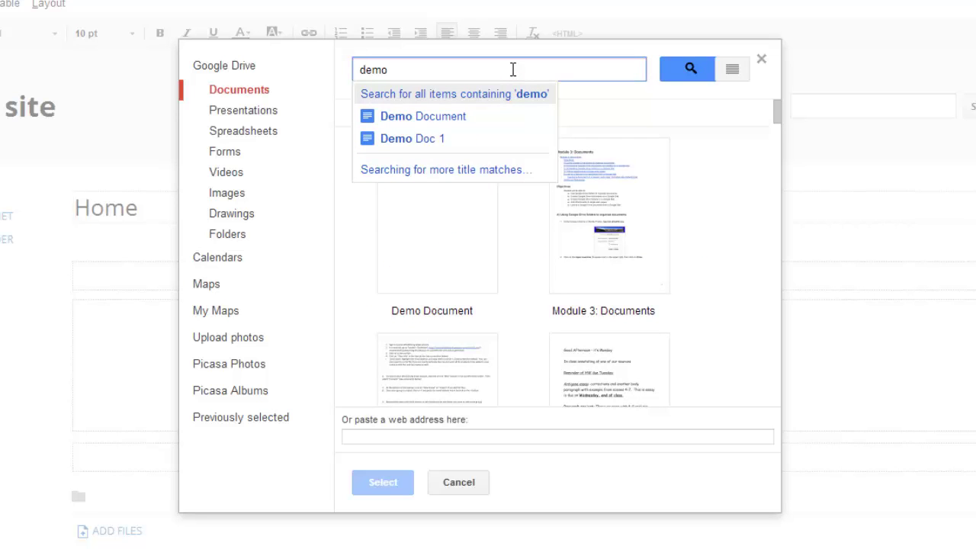
click(492, 122)
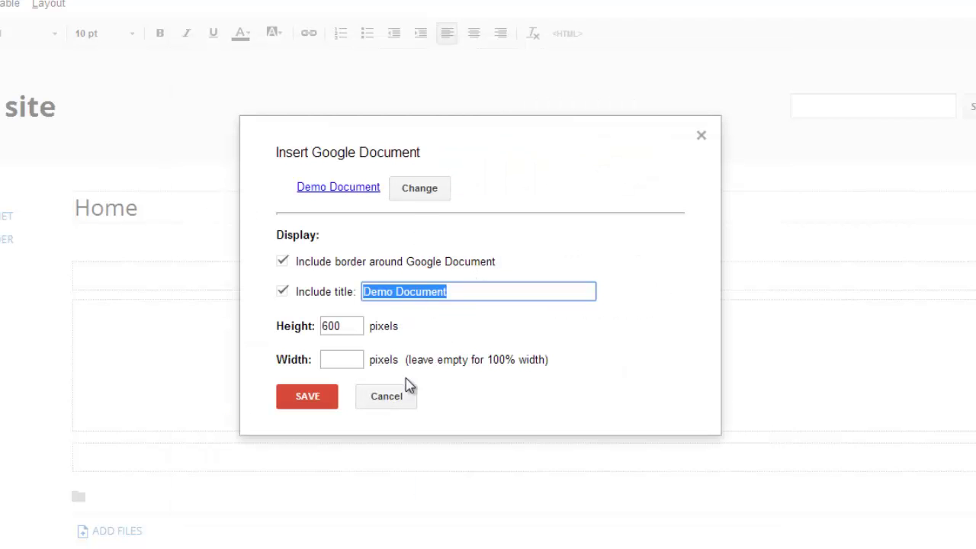
click(414, 188)
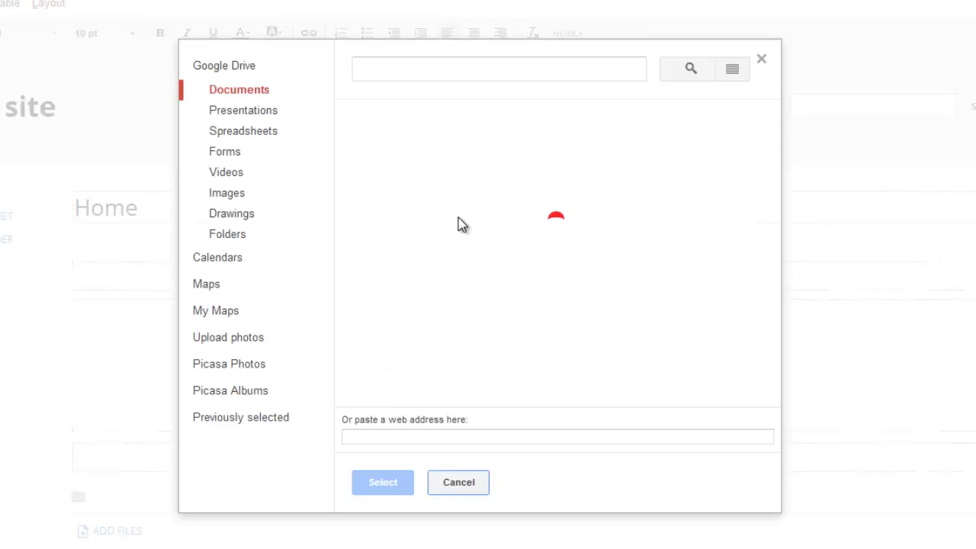
Search the Drive documents for "demo" and insert Demo Doc 1 with its border, title and 600-pixel height
click(384, 147)
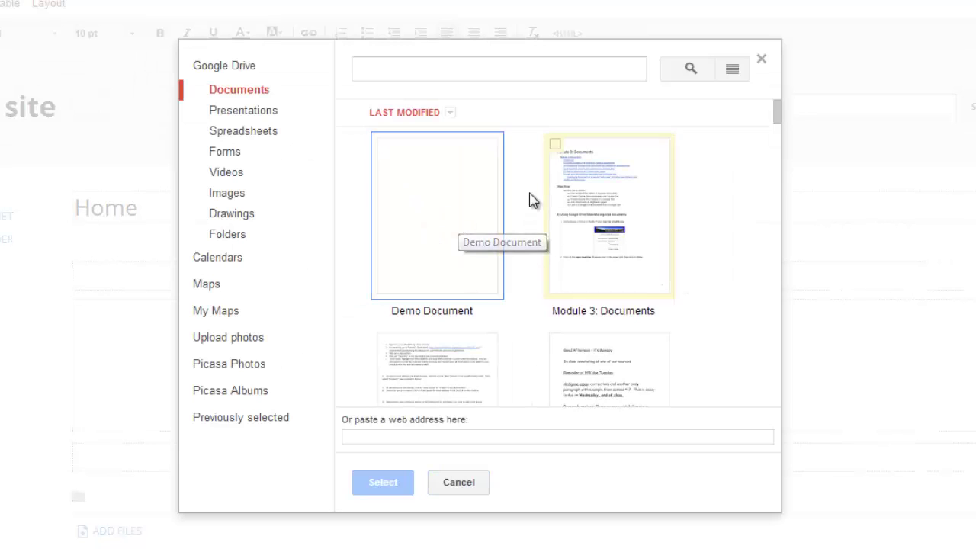
click(434, 77)
text(demo)
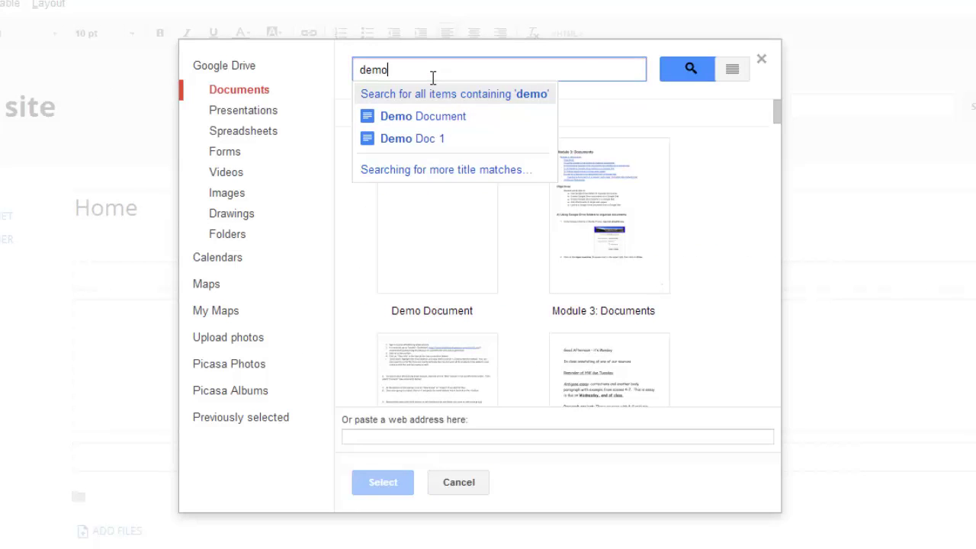
key(Return)
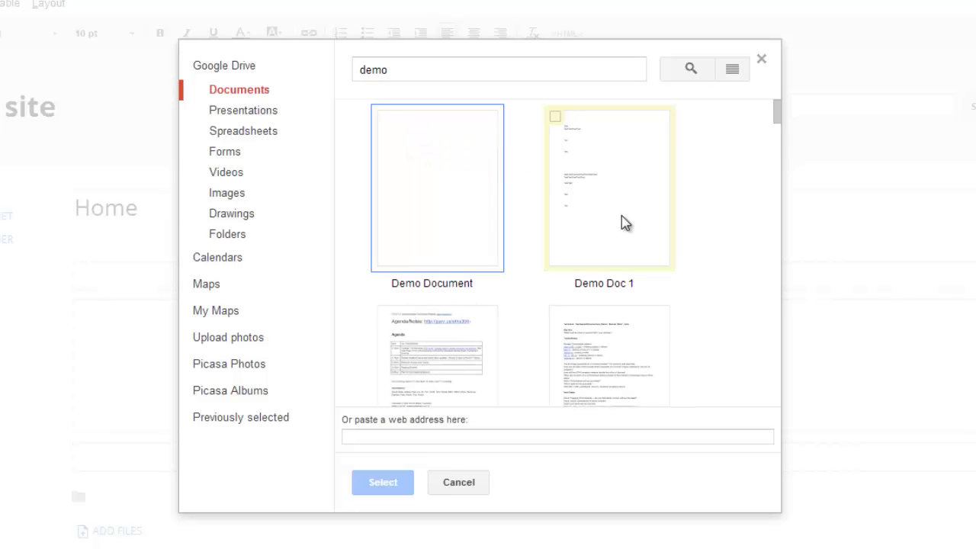
click(578, 155)
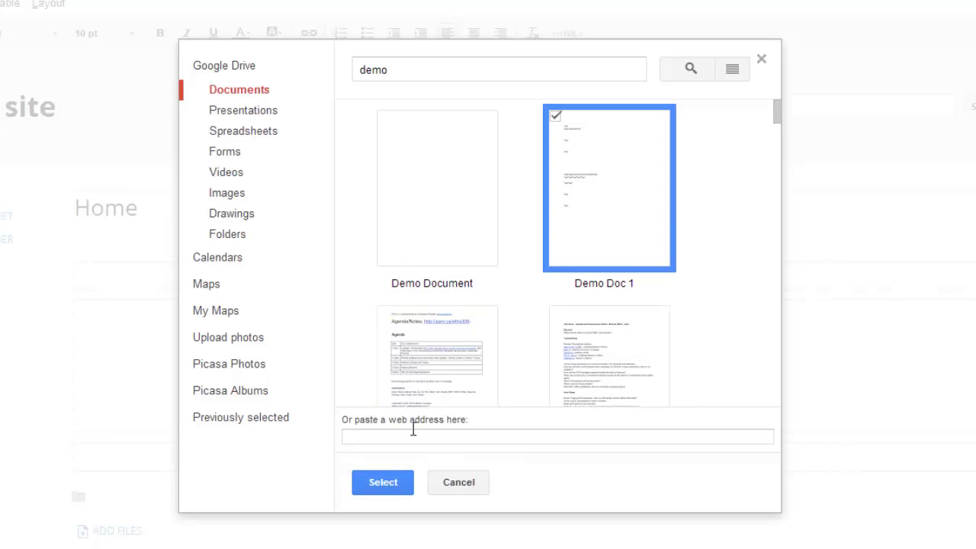
click(381, 489)
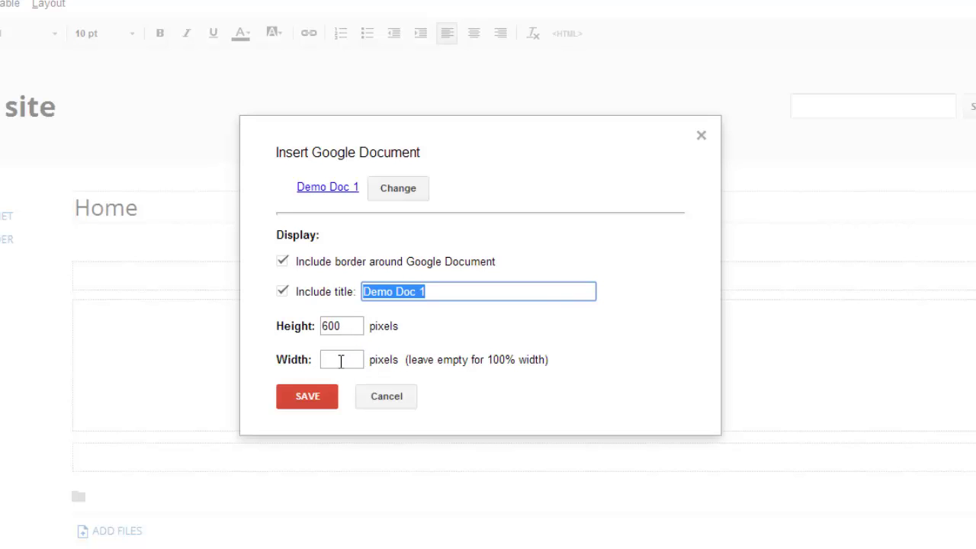
click(310, 402)
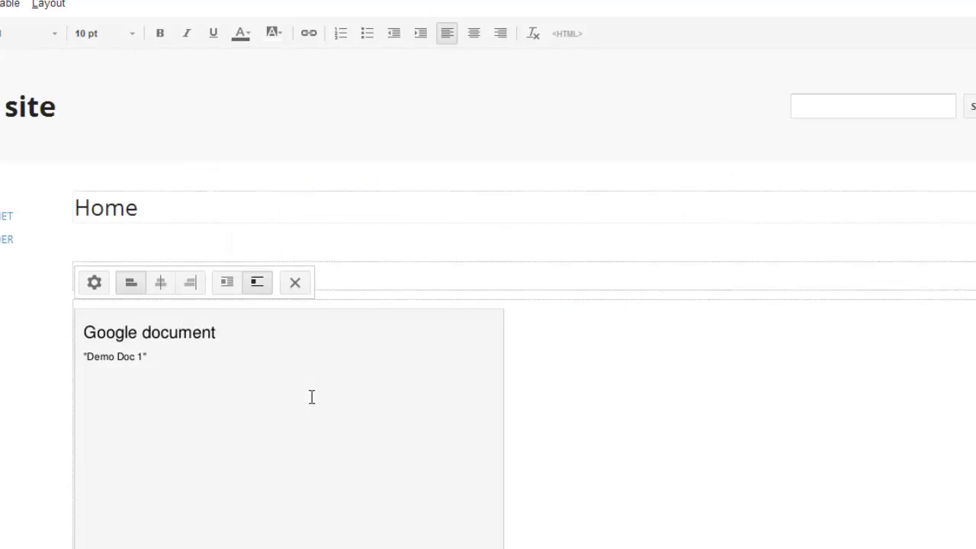
Center the embedded Demo Doc 1 on the Home page, save the page and look through the embedded document
scroll(561, 369, down, 1)
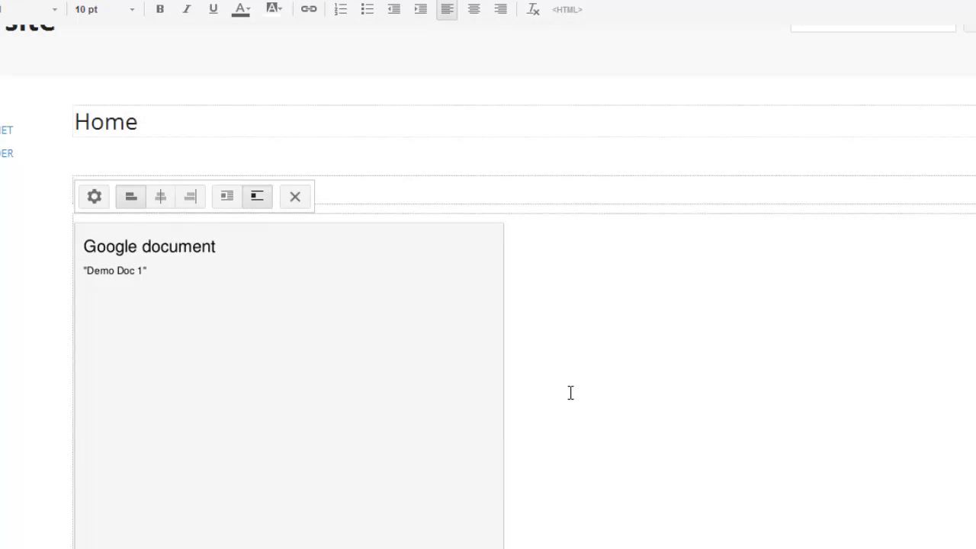
scroll(569, 392, down, 1)
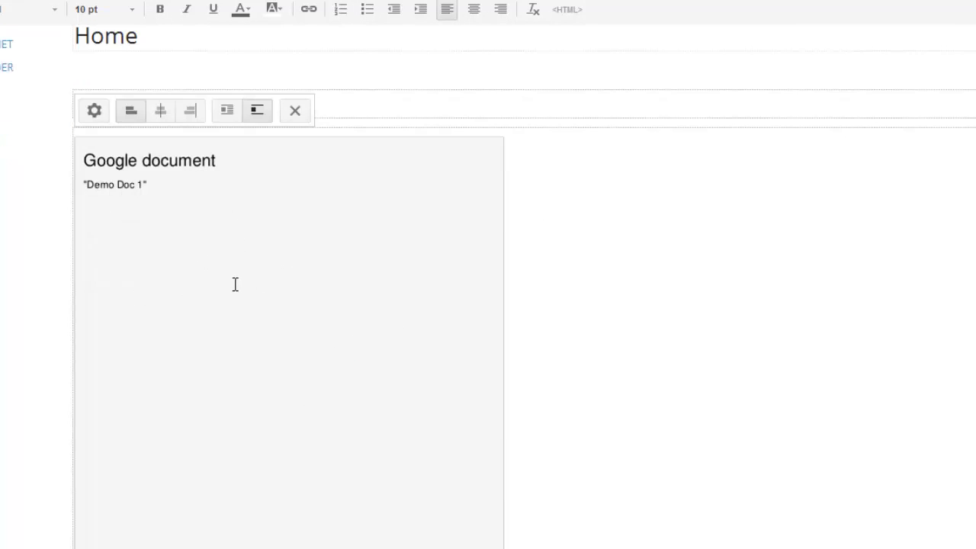
click(98, 111)
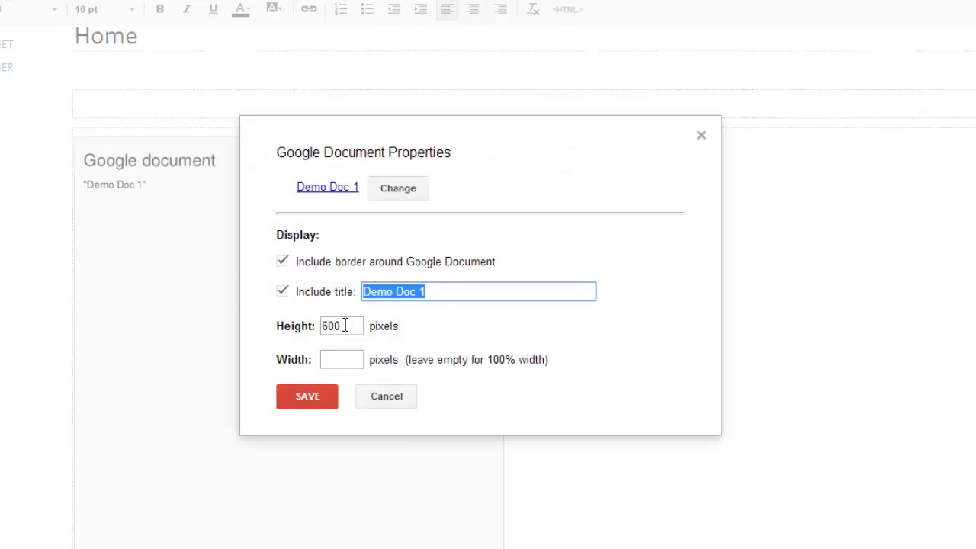
click(341, 402)
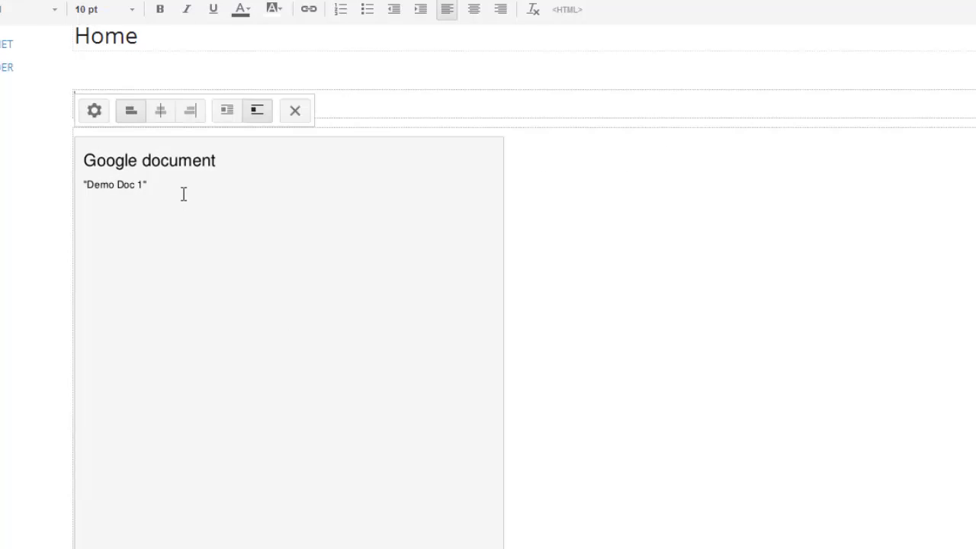
click(162, 113)
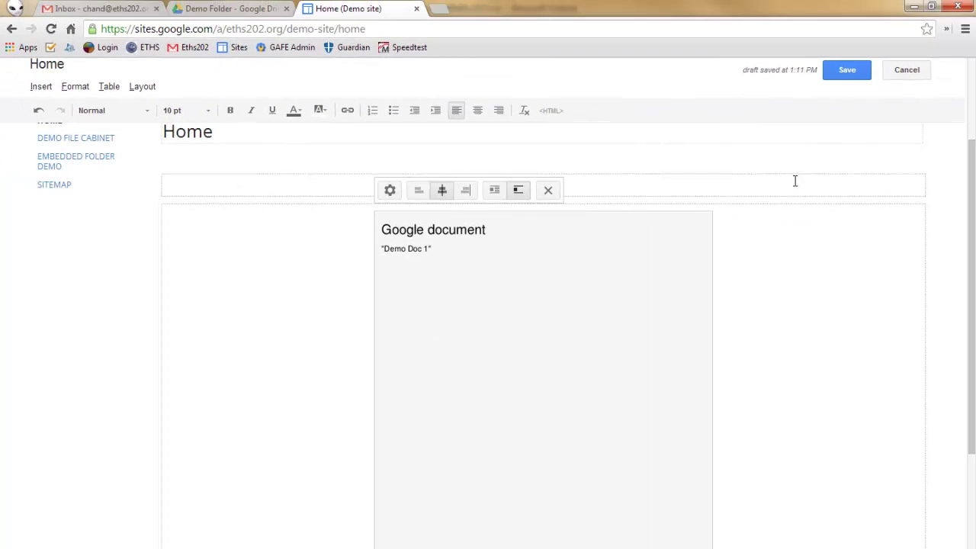
click(846, 71)
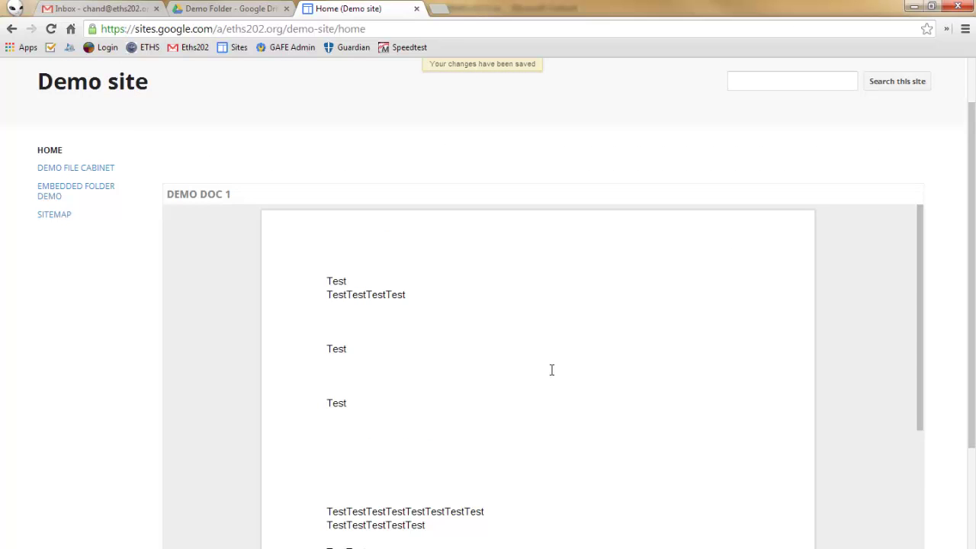
scroll(550, 414, down, 1)
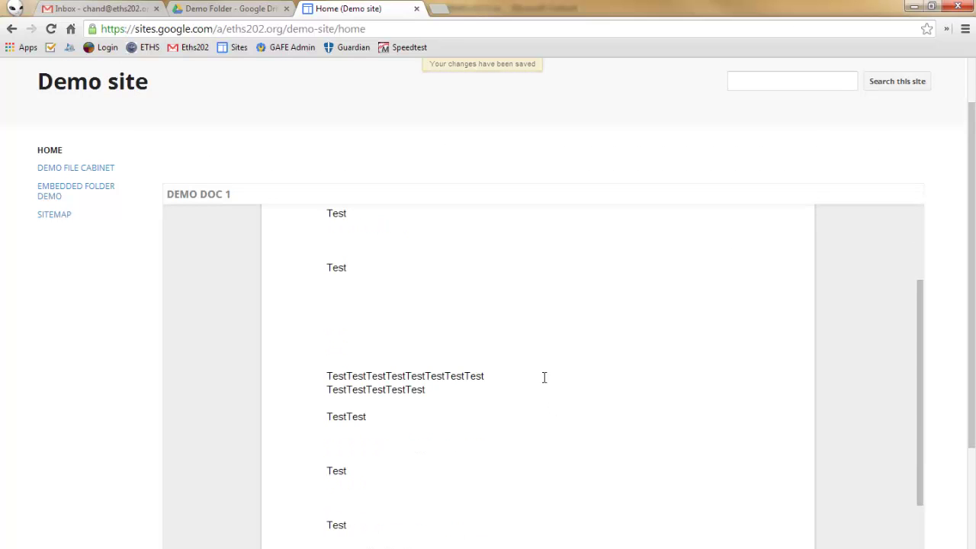
scroll(547, 386, up, 2)
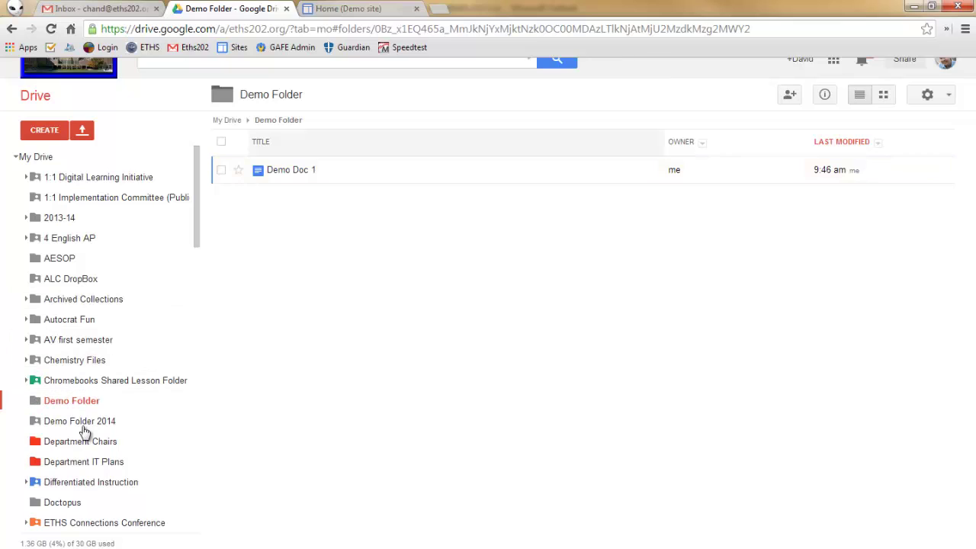
Open Demo Doc 1 from Demo Folder in Google Drive and color the line "TestTestTestTestTestTestTestTest" blue
click(292, 170)
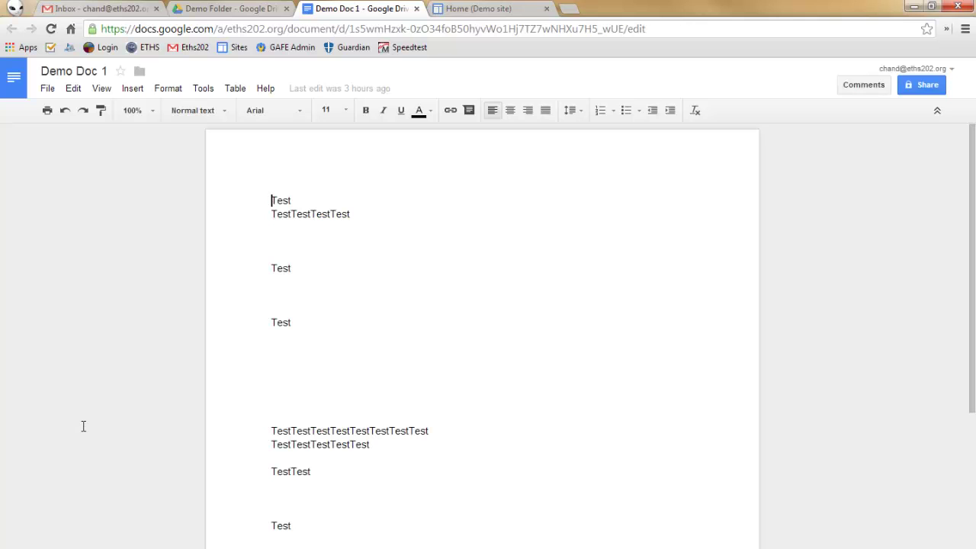
drag(272, 431, 430, 431)
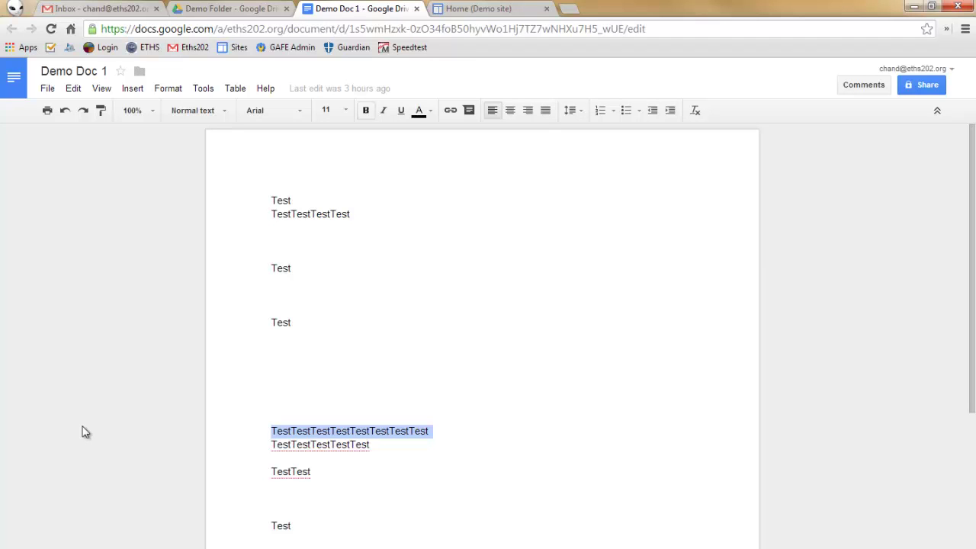
click(420, 111)
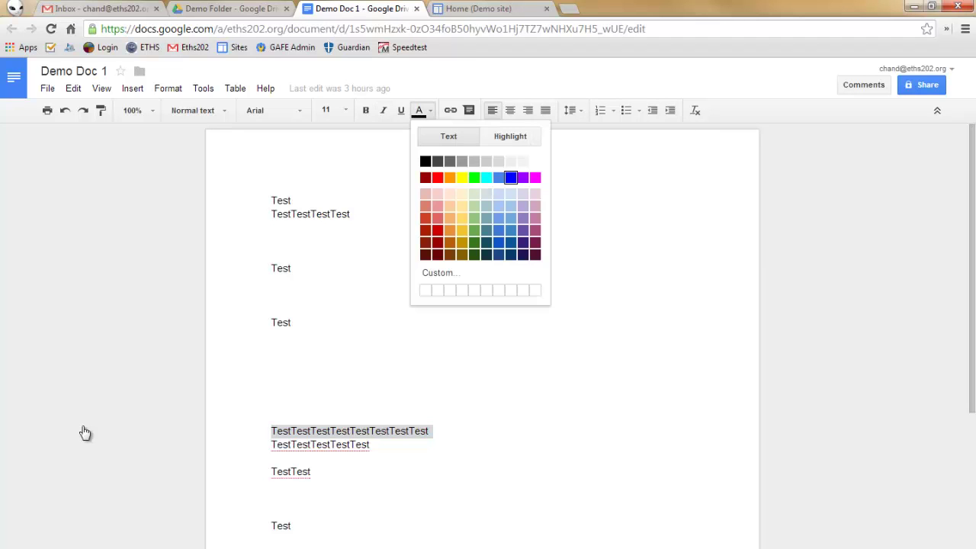
click(510, 178)
Highlight the line "TestTestTestTestTest" directly below the blue text in yellow
drag(272, 445, 370, 445)
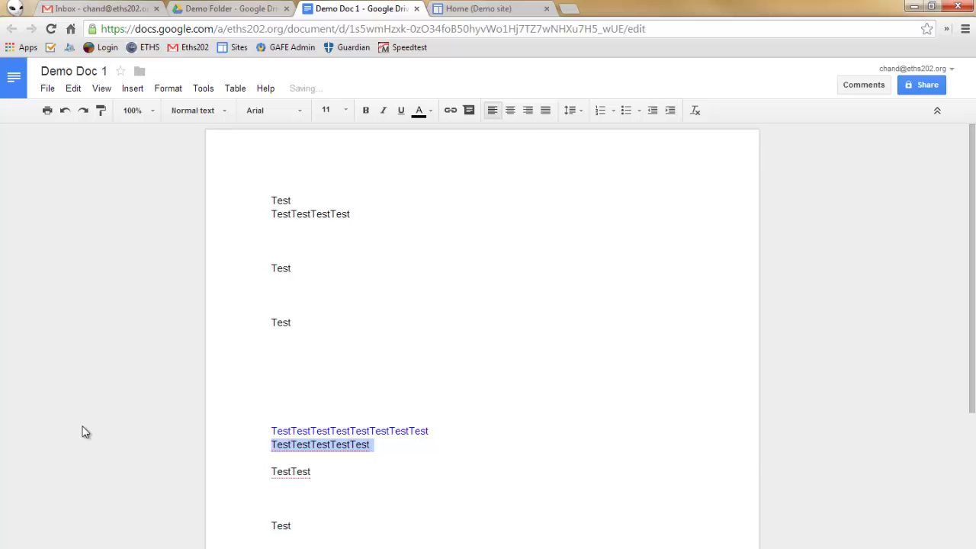
click(420, 110)
click(511, 136)
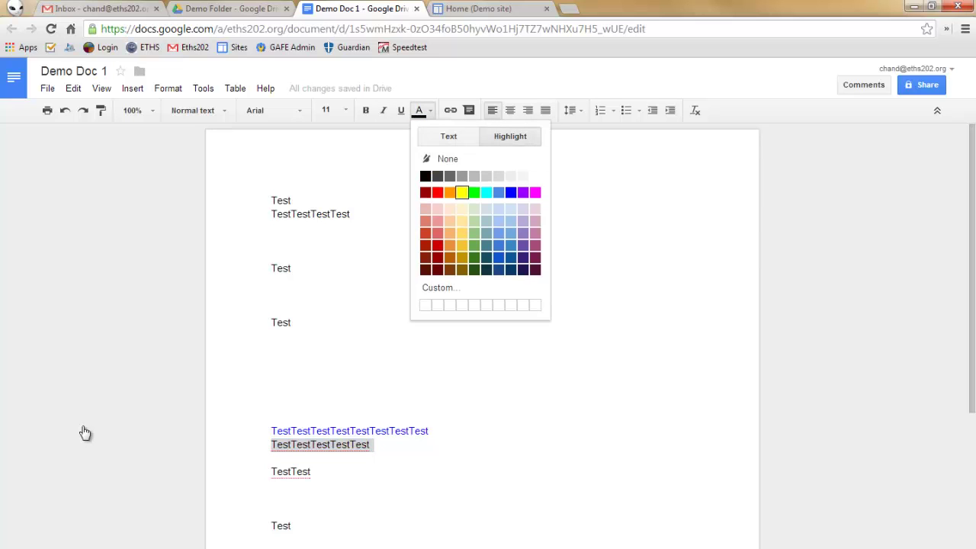
click(462, 192)
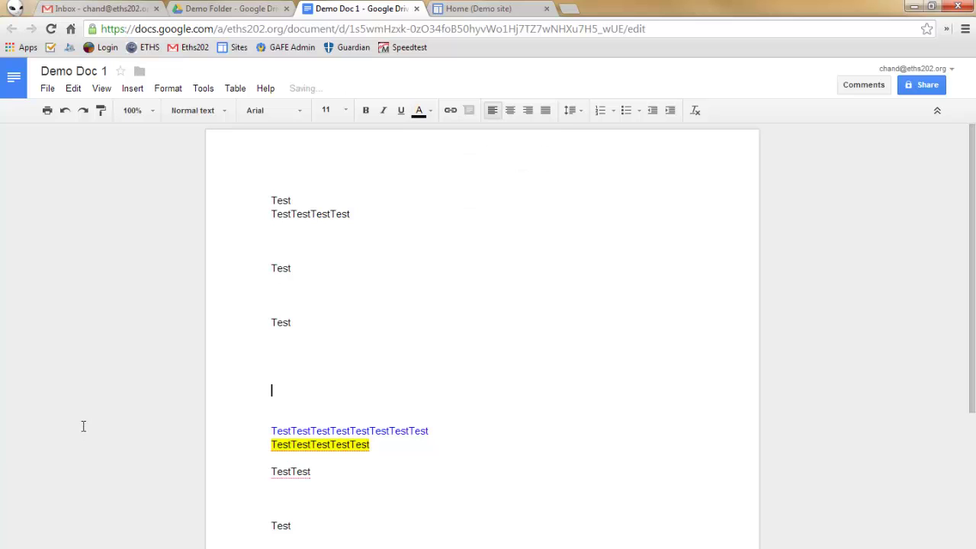
Reload the Demo site page and compare the embedded Demo Doc 1 with the edited source document
key(ctrl+Tab)
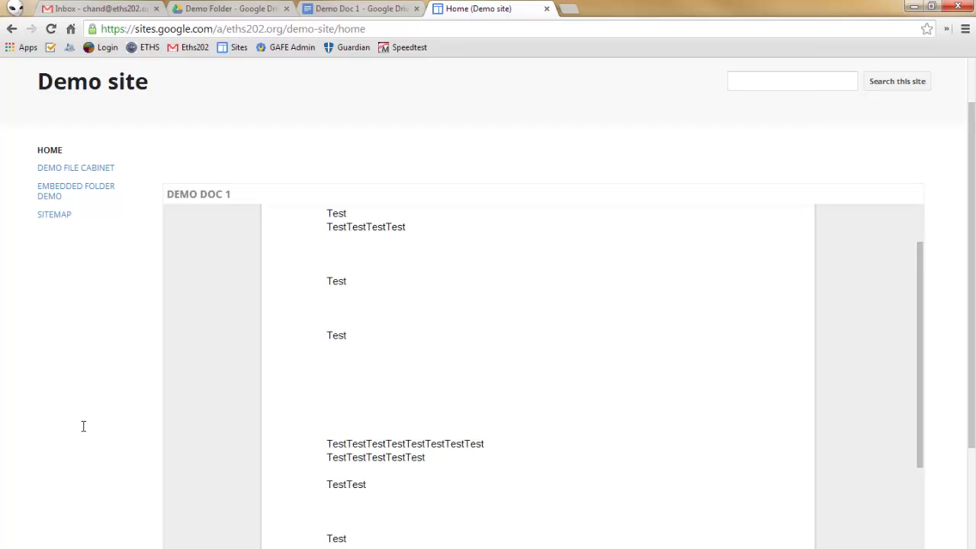
key(F5)
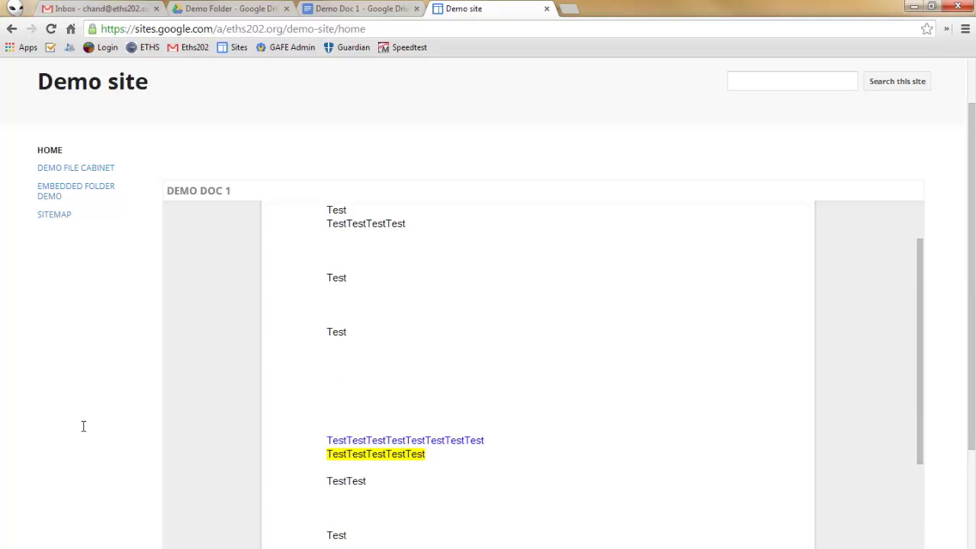
key(ctrl+shift+Tab)
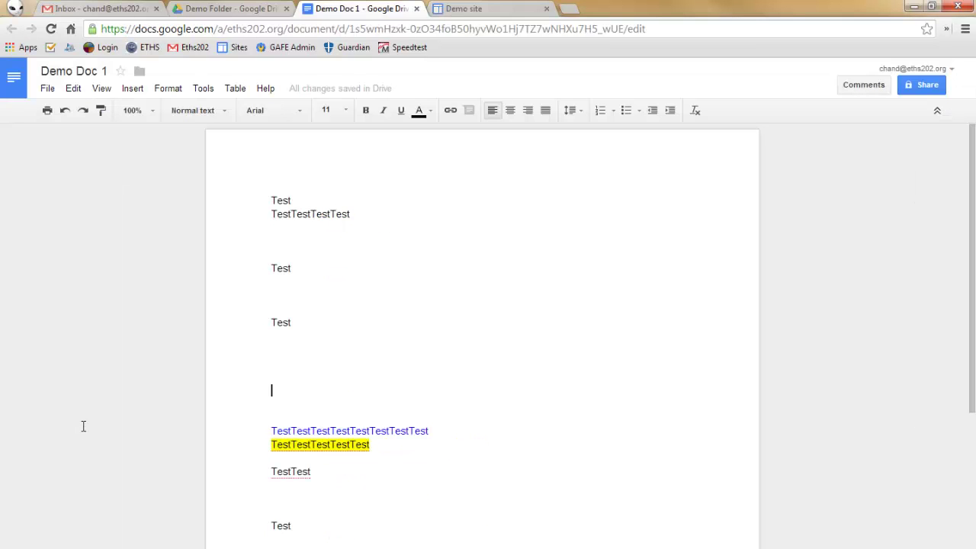
key(ctrl+Tab)
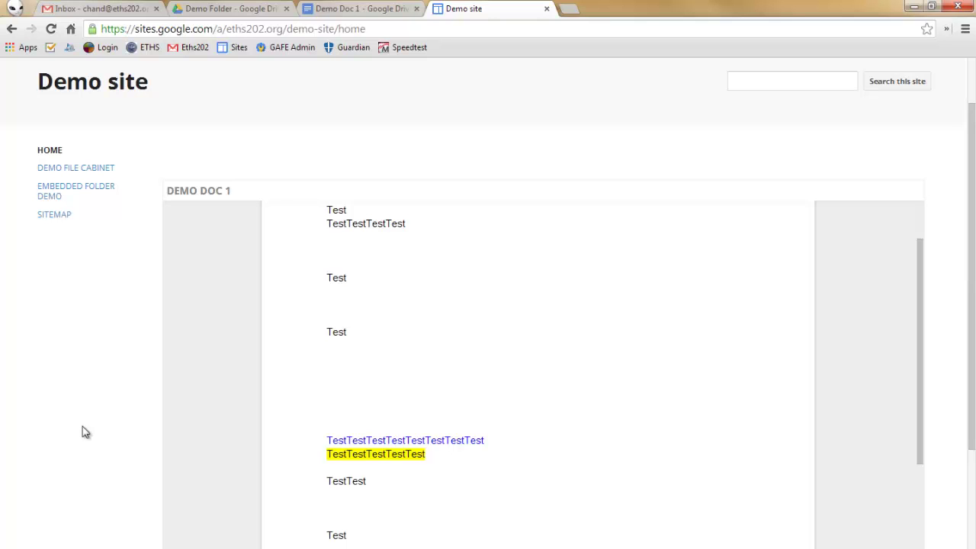
Check the sharing settings of Demo Doc 1 in Google Docs and return to the Demo site page
key(ctrl+shift+Tab)
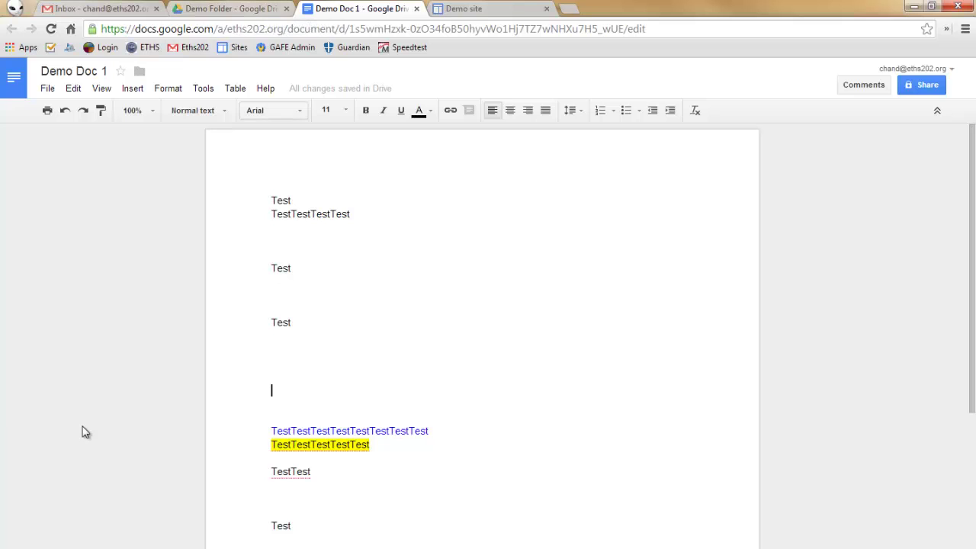
click(922, 84)
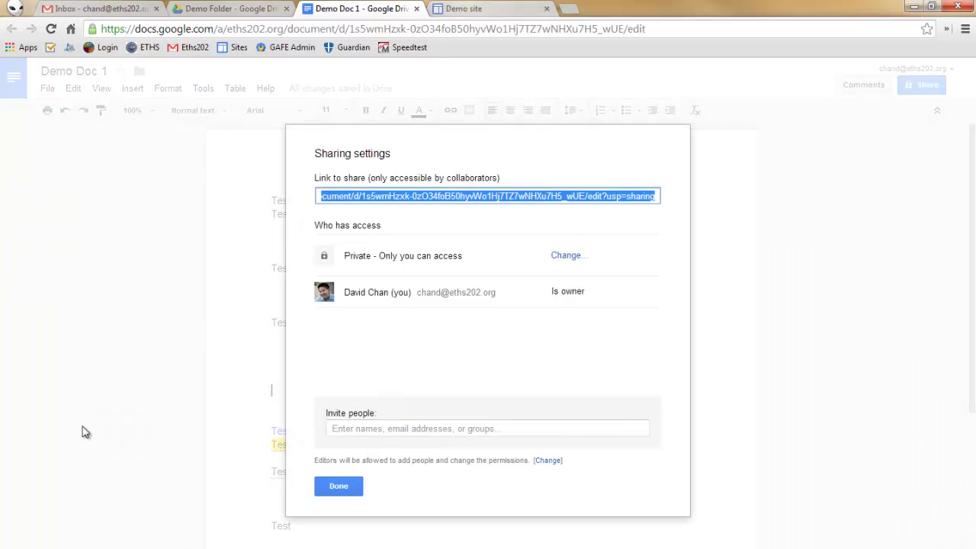
click(466, 8)
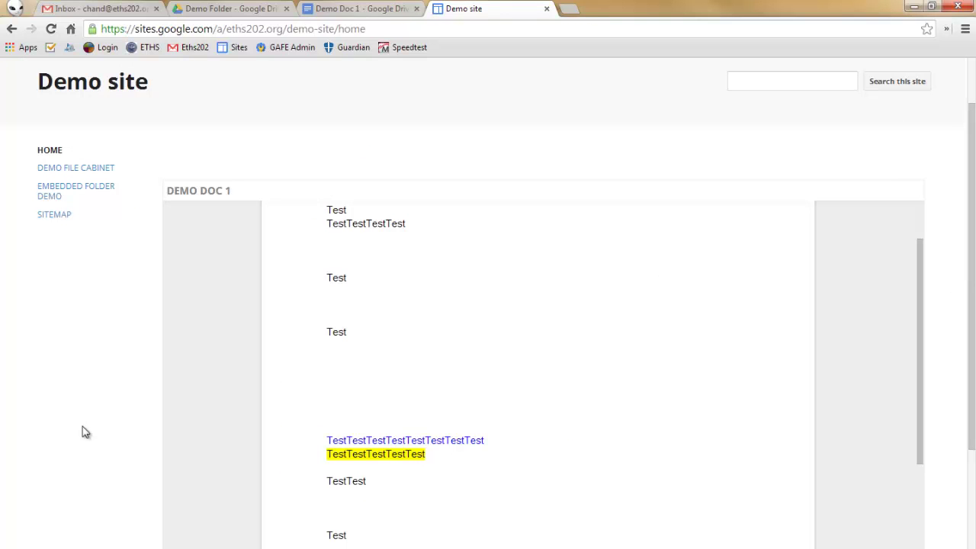
Open the Demo site home page address in a new incognito window and check the embedded Demo Doc 1 there
key(ctrl+l)
key(ctrl+c)
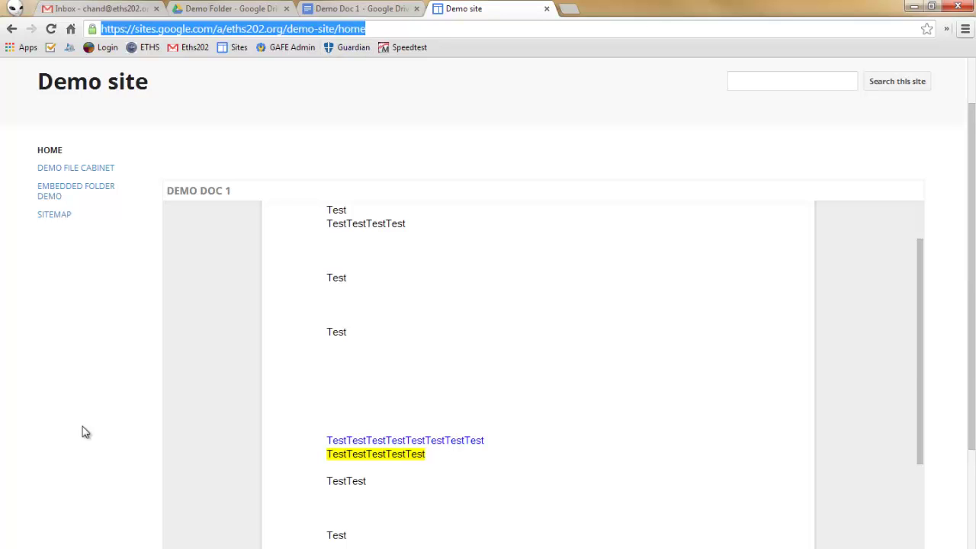
key(alt+f)
key(Down)
key(Down)
key(Down)
key(Return)
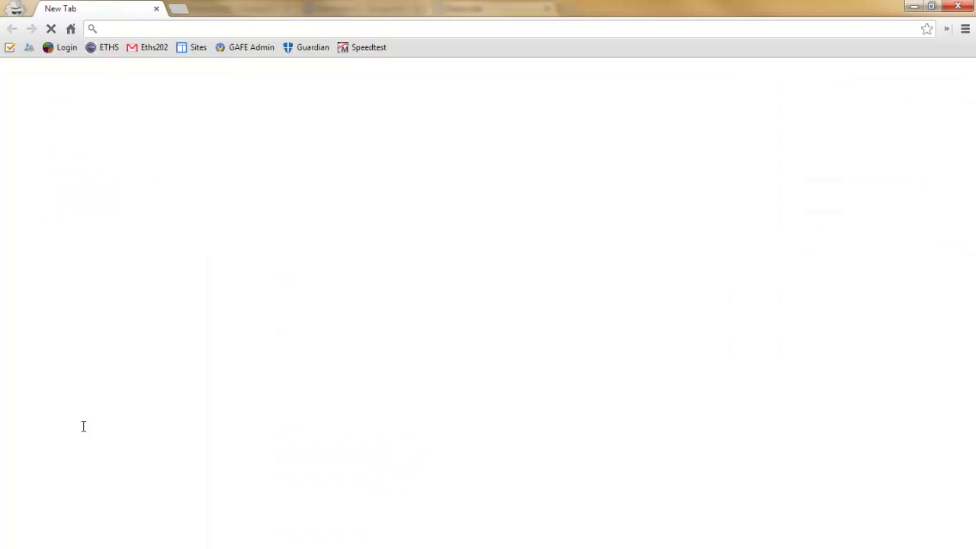
key(ctrl+v)
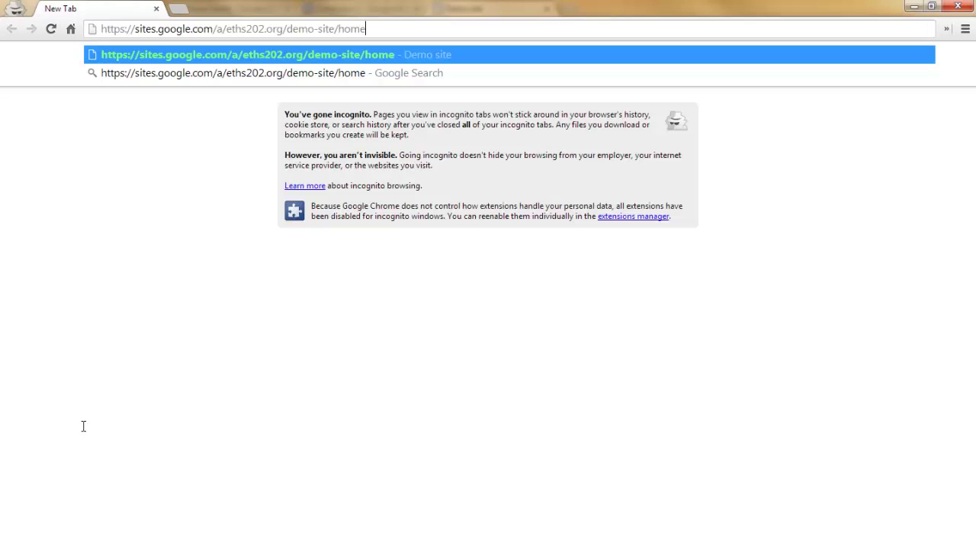
key(Return)
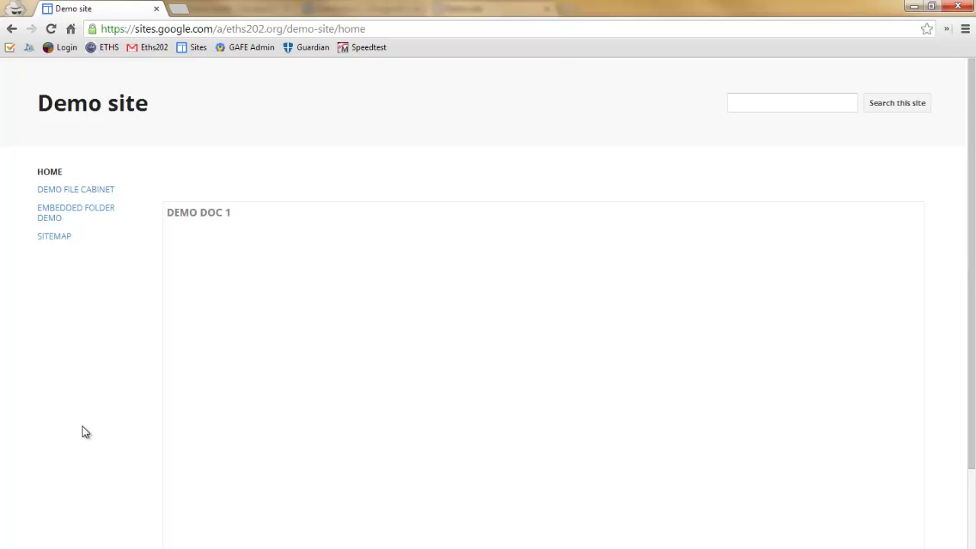
scroll(85, 433, down, 2)
scroll(85, 433, up, 1)
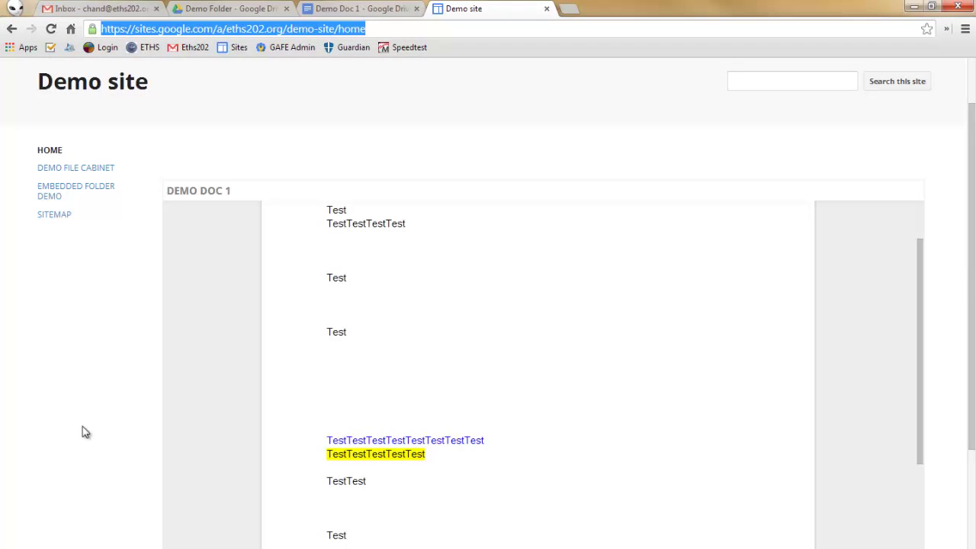
Set the visibility of Demo Doc 1 in Google Docs to "Anyone with the link", save it and close the sharing settings
key(ctrl+shift+Tab)
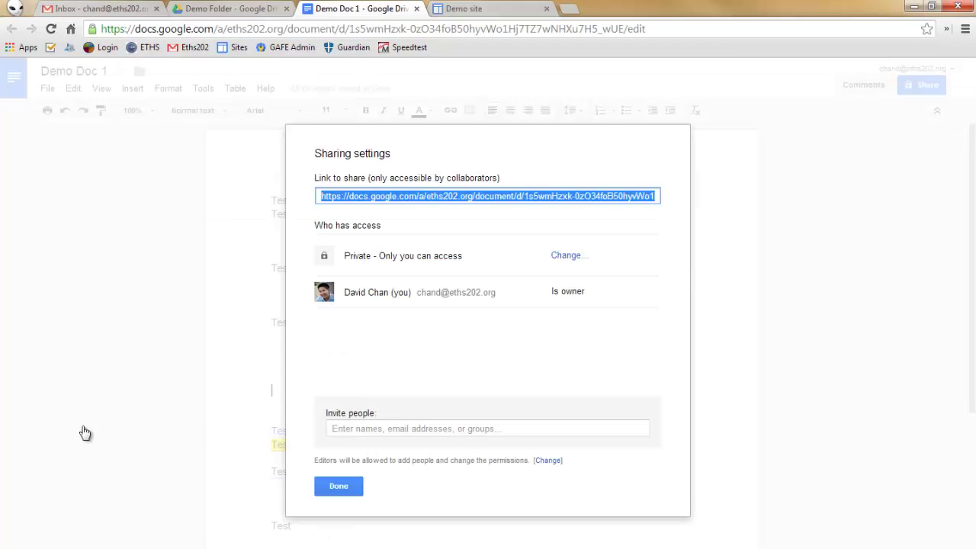
key(Tab)
key(Return)
key(Up)
key(Up)
key(Up)
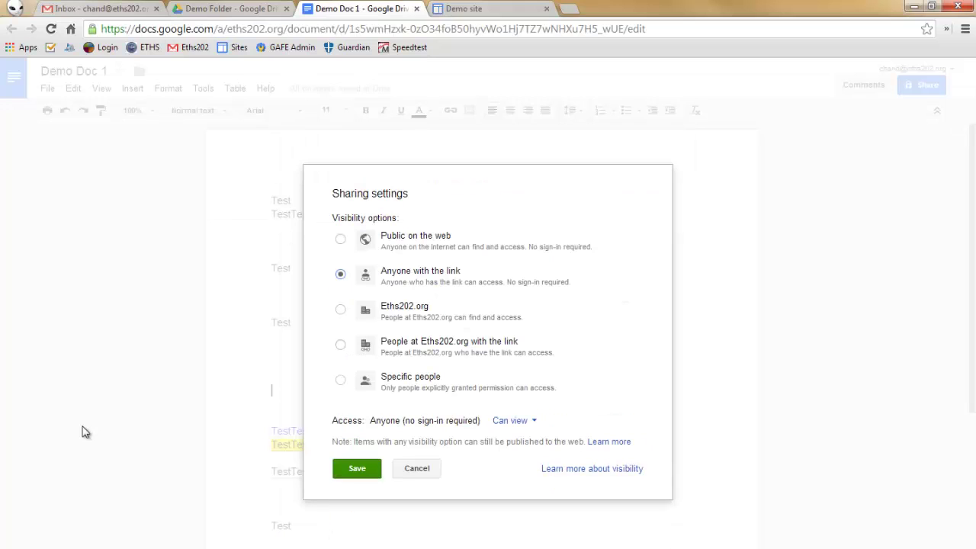
key(Return)
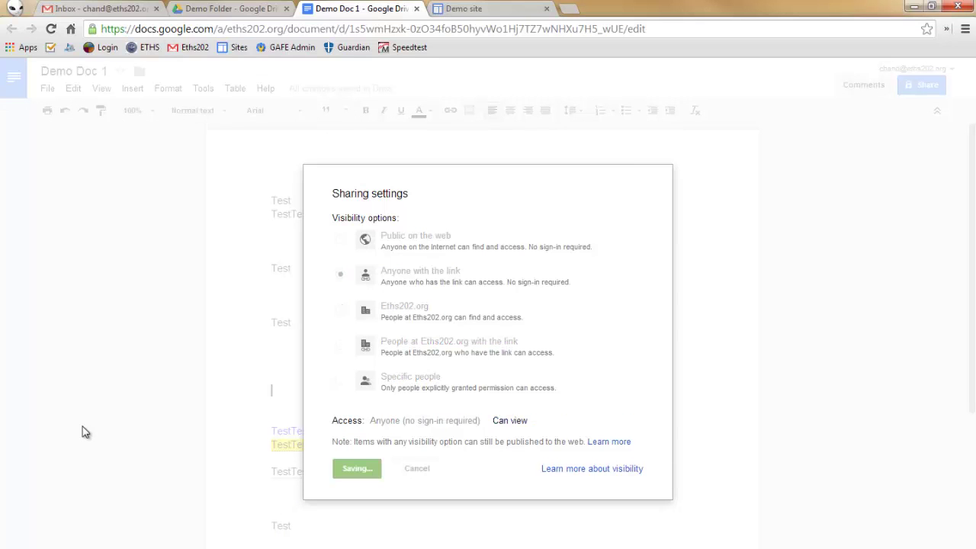
key(Escape)
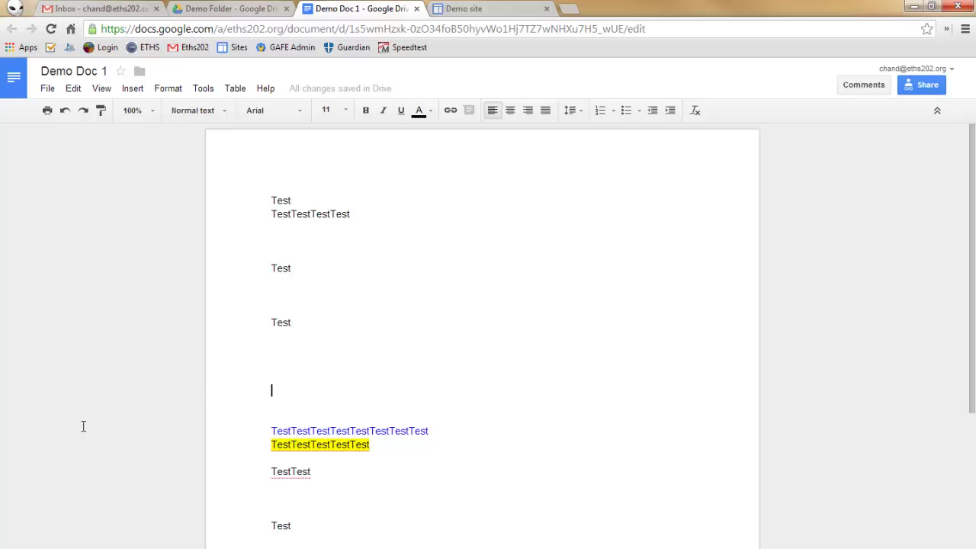
Return to the incognito window and reload the Demo site page to check the embedded Demo Doc 1
key(alt+Tab)
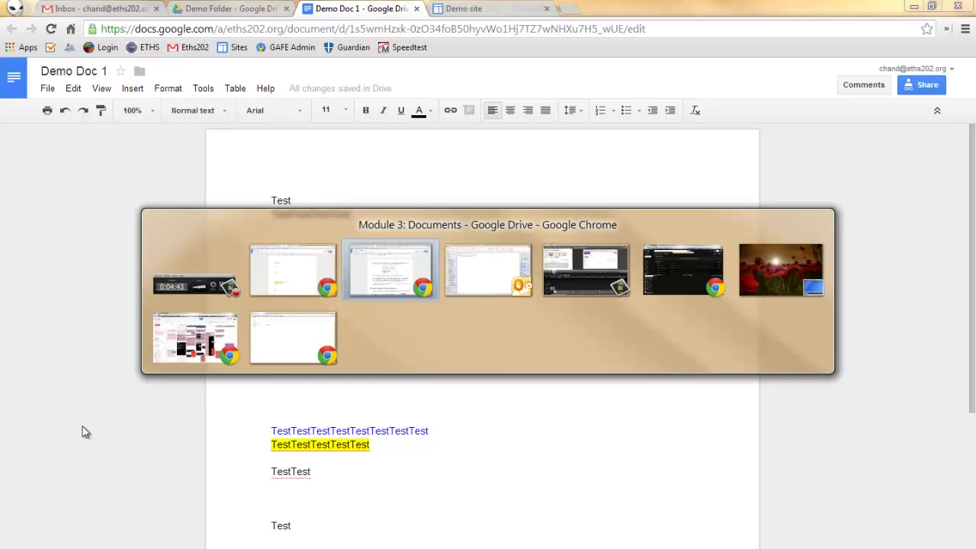
key(super+1)
key(super+1)
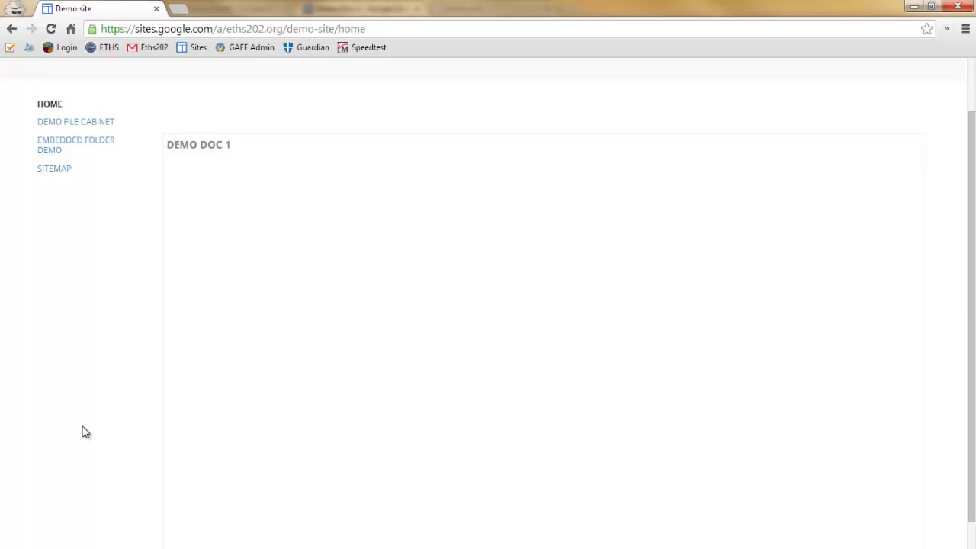
key(F5)
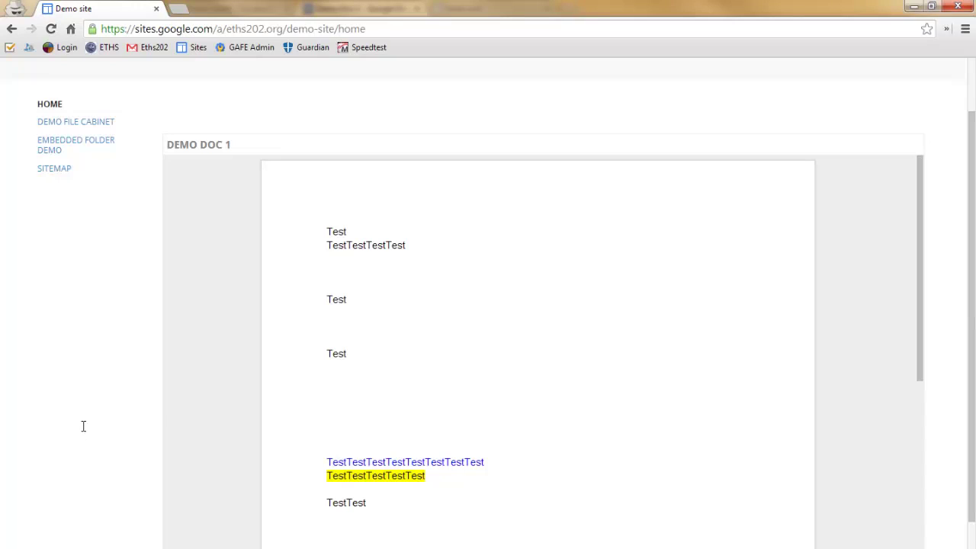
Go back to the regular browser window with Demo Doc 1 and bring up its Demo site page
mouse_move(85, 548)
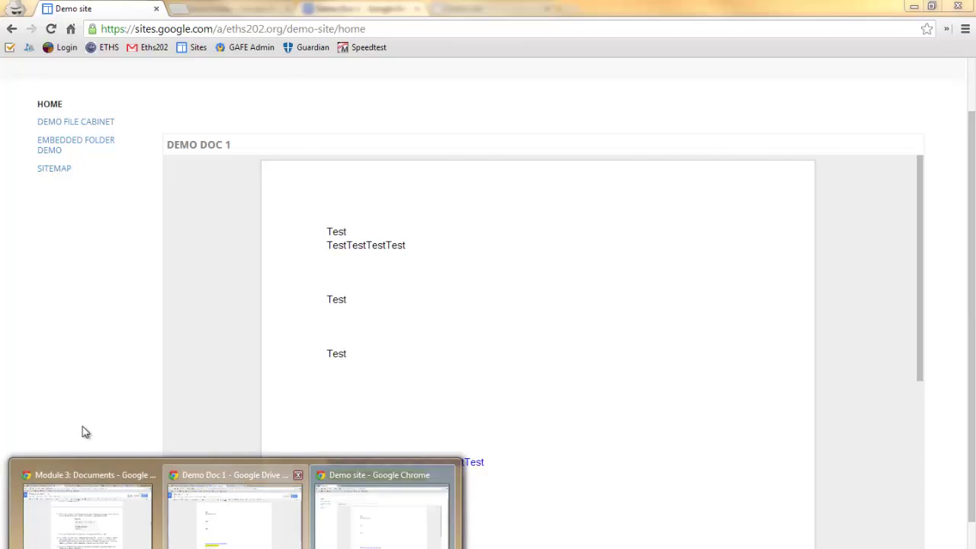
click(235, 507)
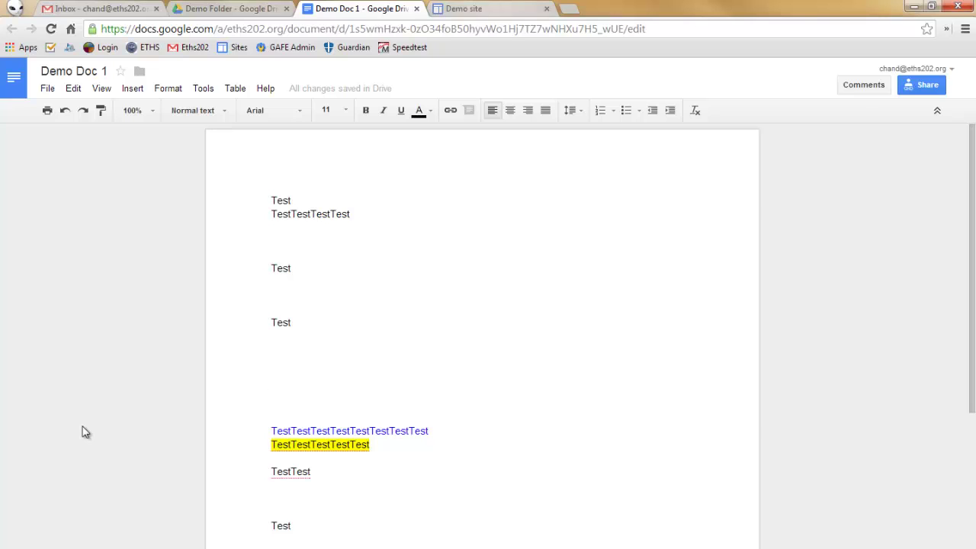
key(ctrl+Tab)
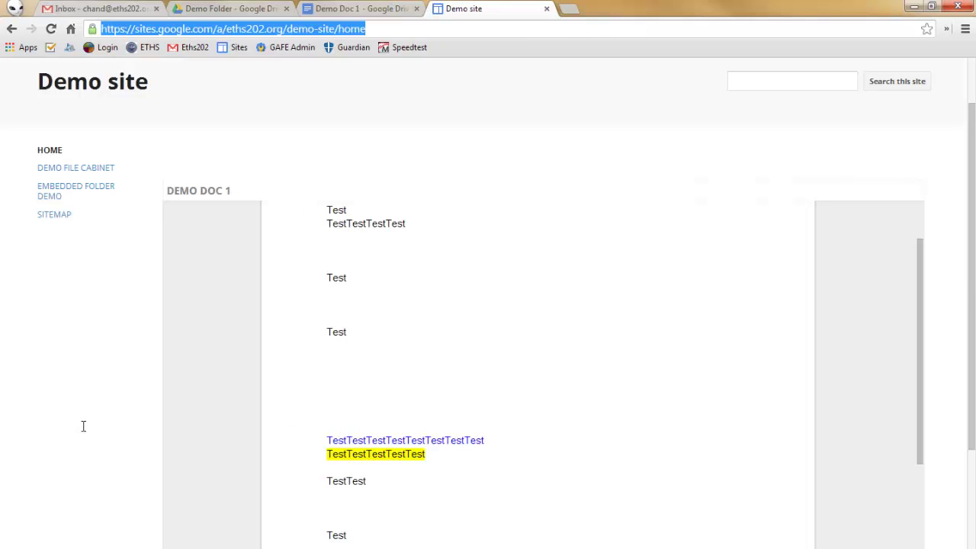